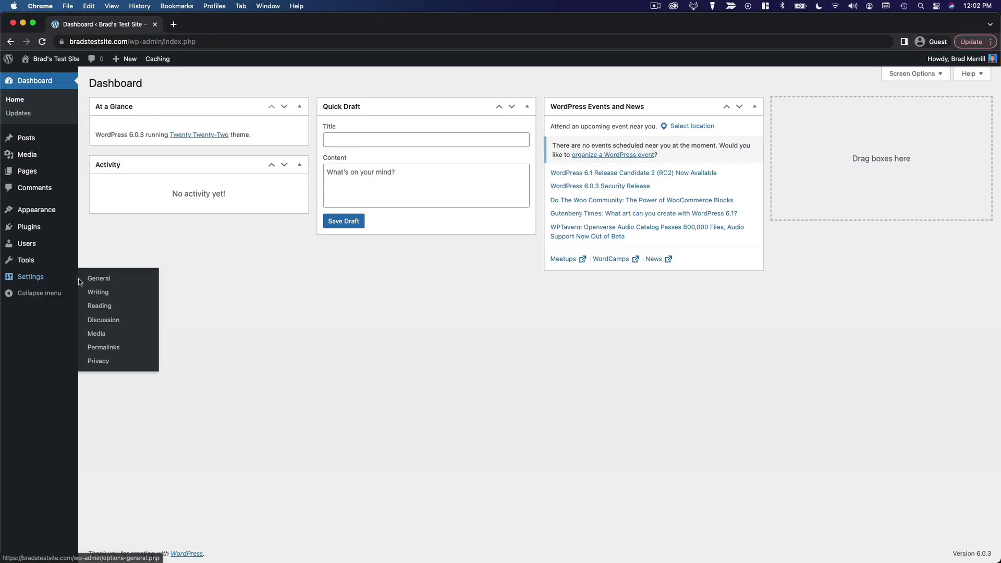
- Go to Settings > Discussion in the WordPress admin sidebar
left_click(103, 320)
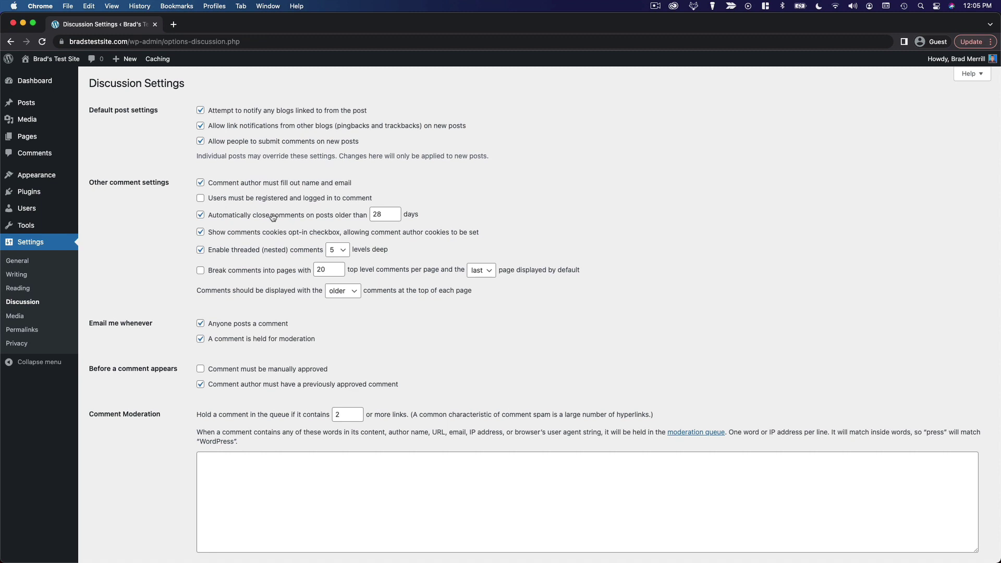
- Disable 'Automatically close comments on posts older than 28 days'
mouse_move(385, 214)
left_click(201, 215)
left_click(338, 250)
left_click(335, 250)
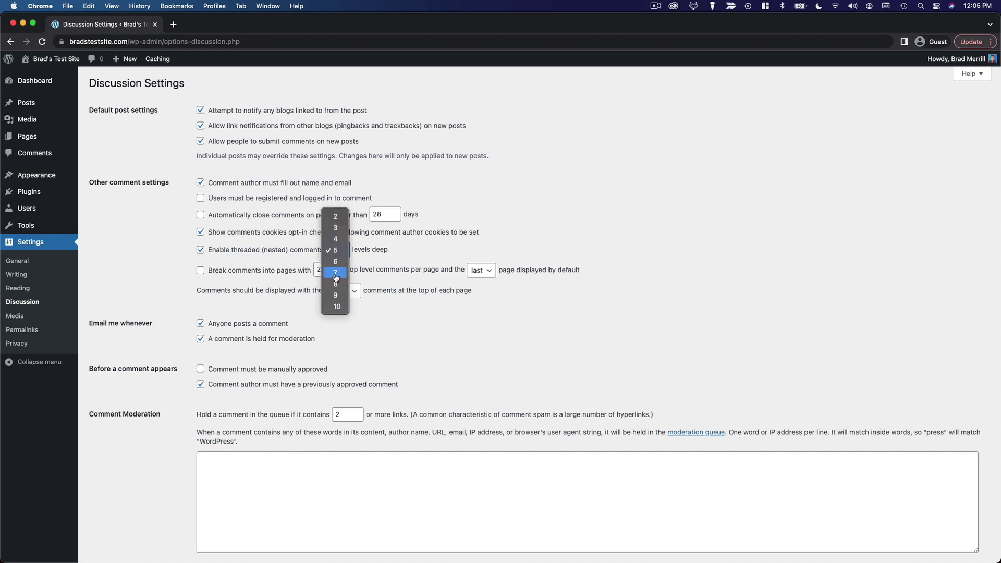
left_click(160, 252)
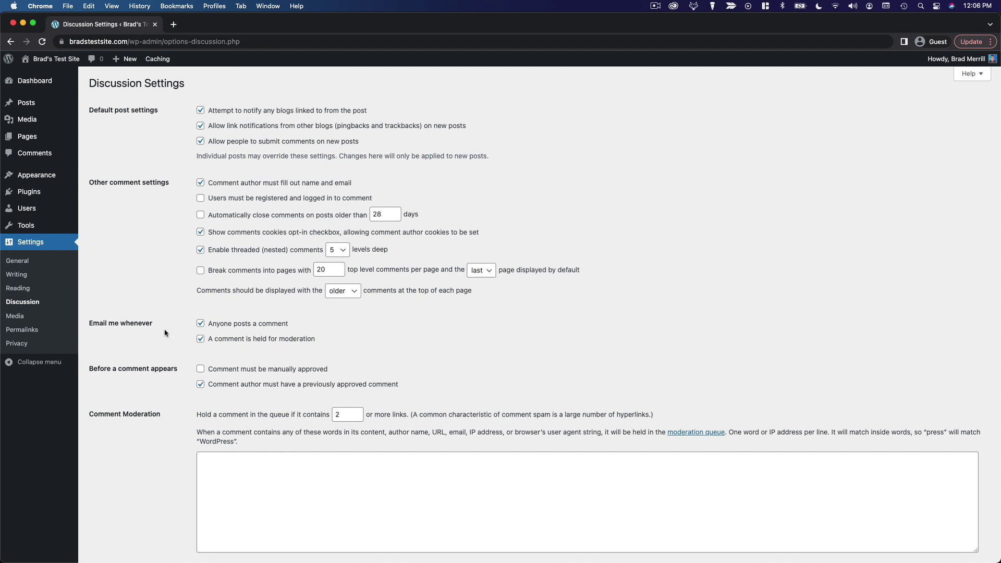
scroll(165, 333, "down", 5)
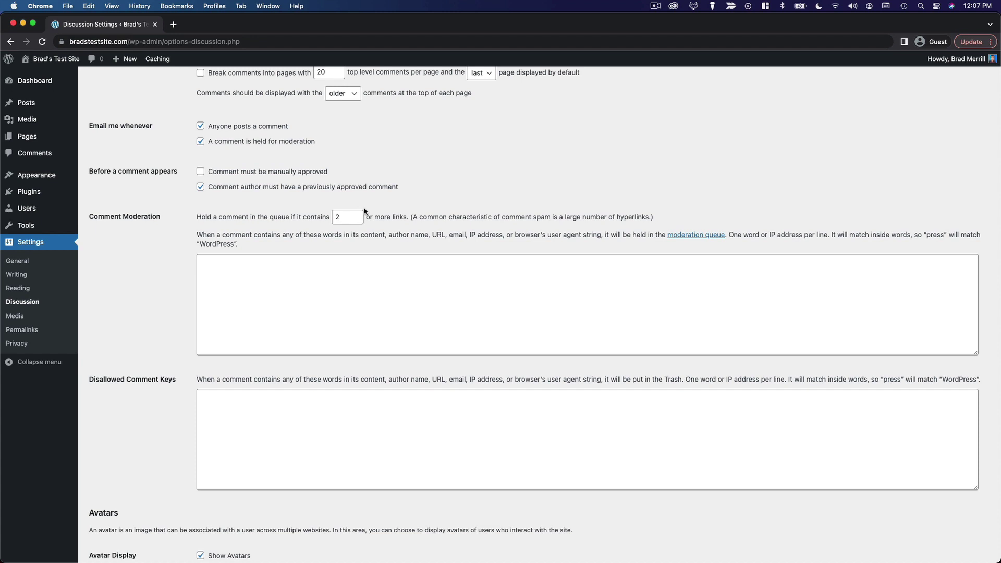
left_click(529, 292)
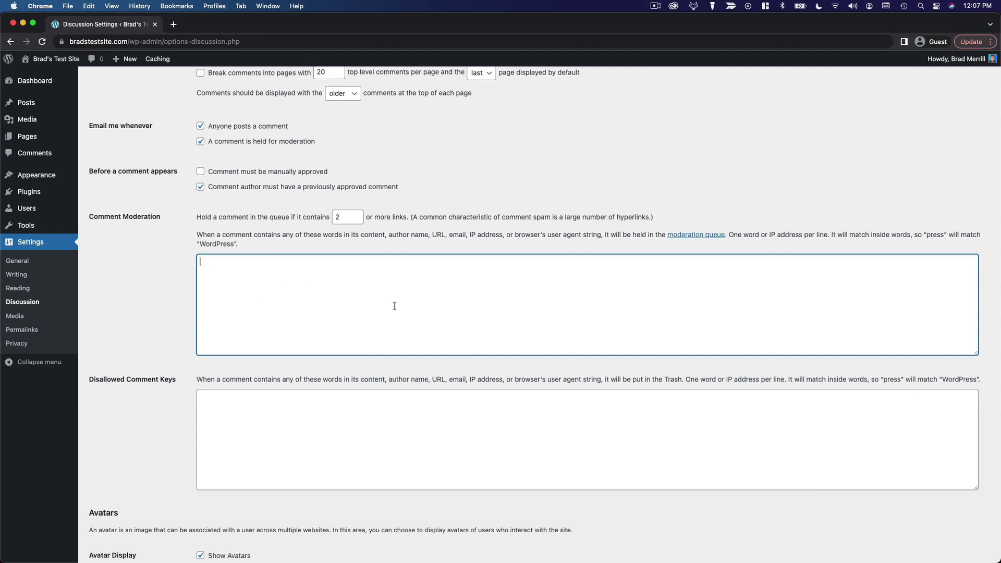
left_click(358, 430)
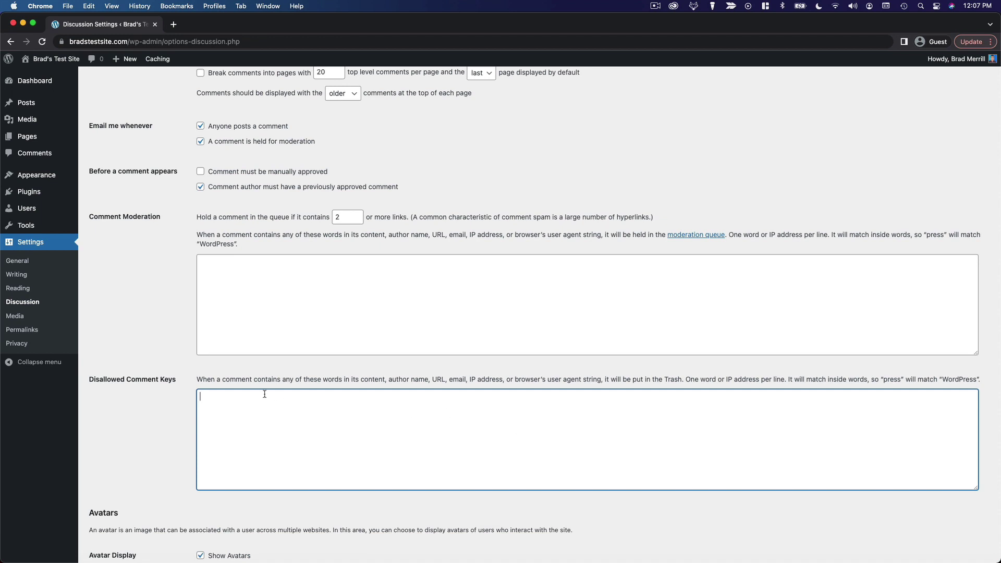
scroll(568, 276, "down", 3)
scroll(568, 275, "down", 2)
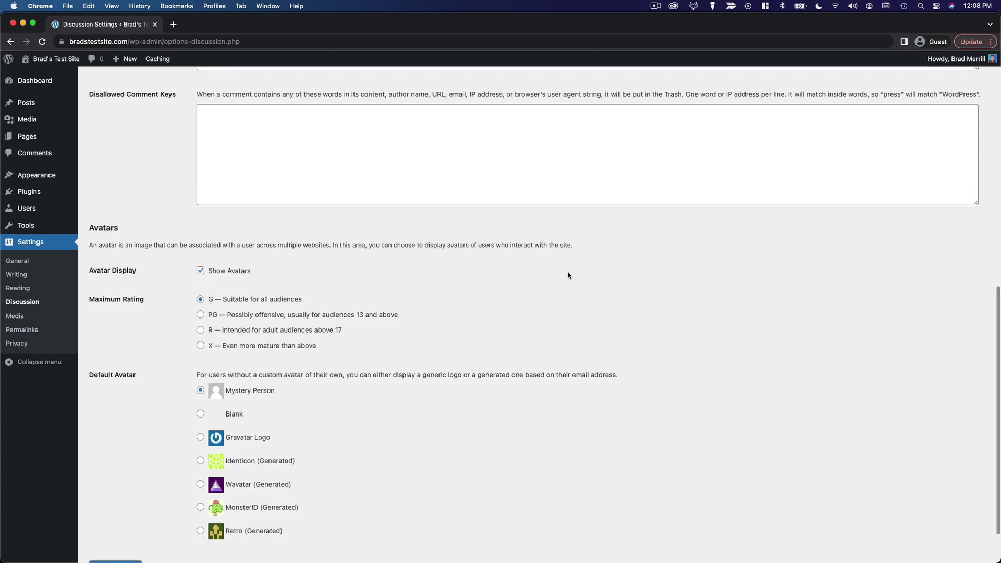
scroll(592, 282, "down", 1)
scroll(377, 284, "down", 1)
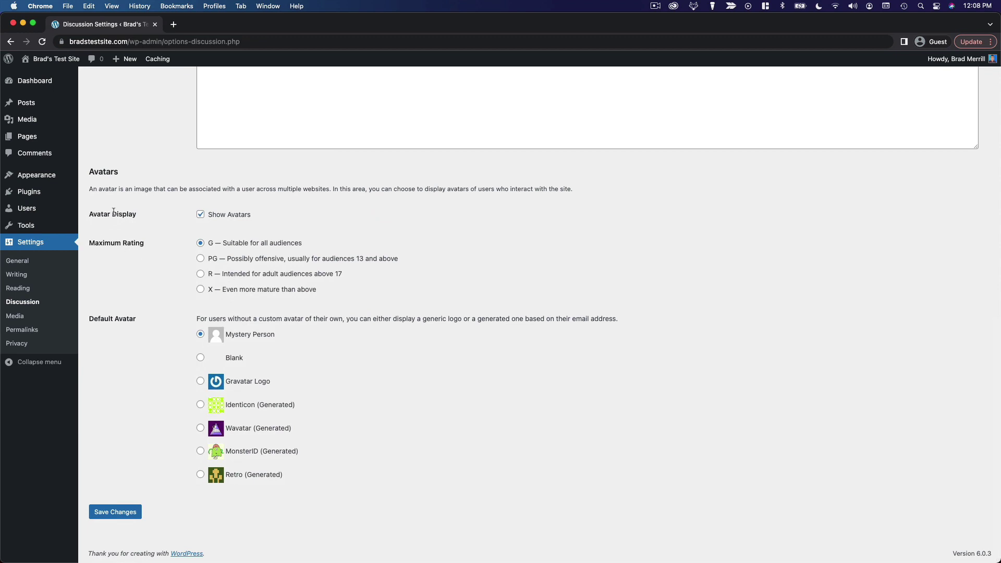